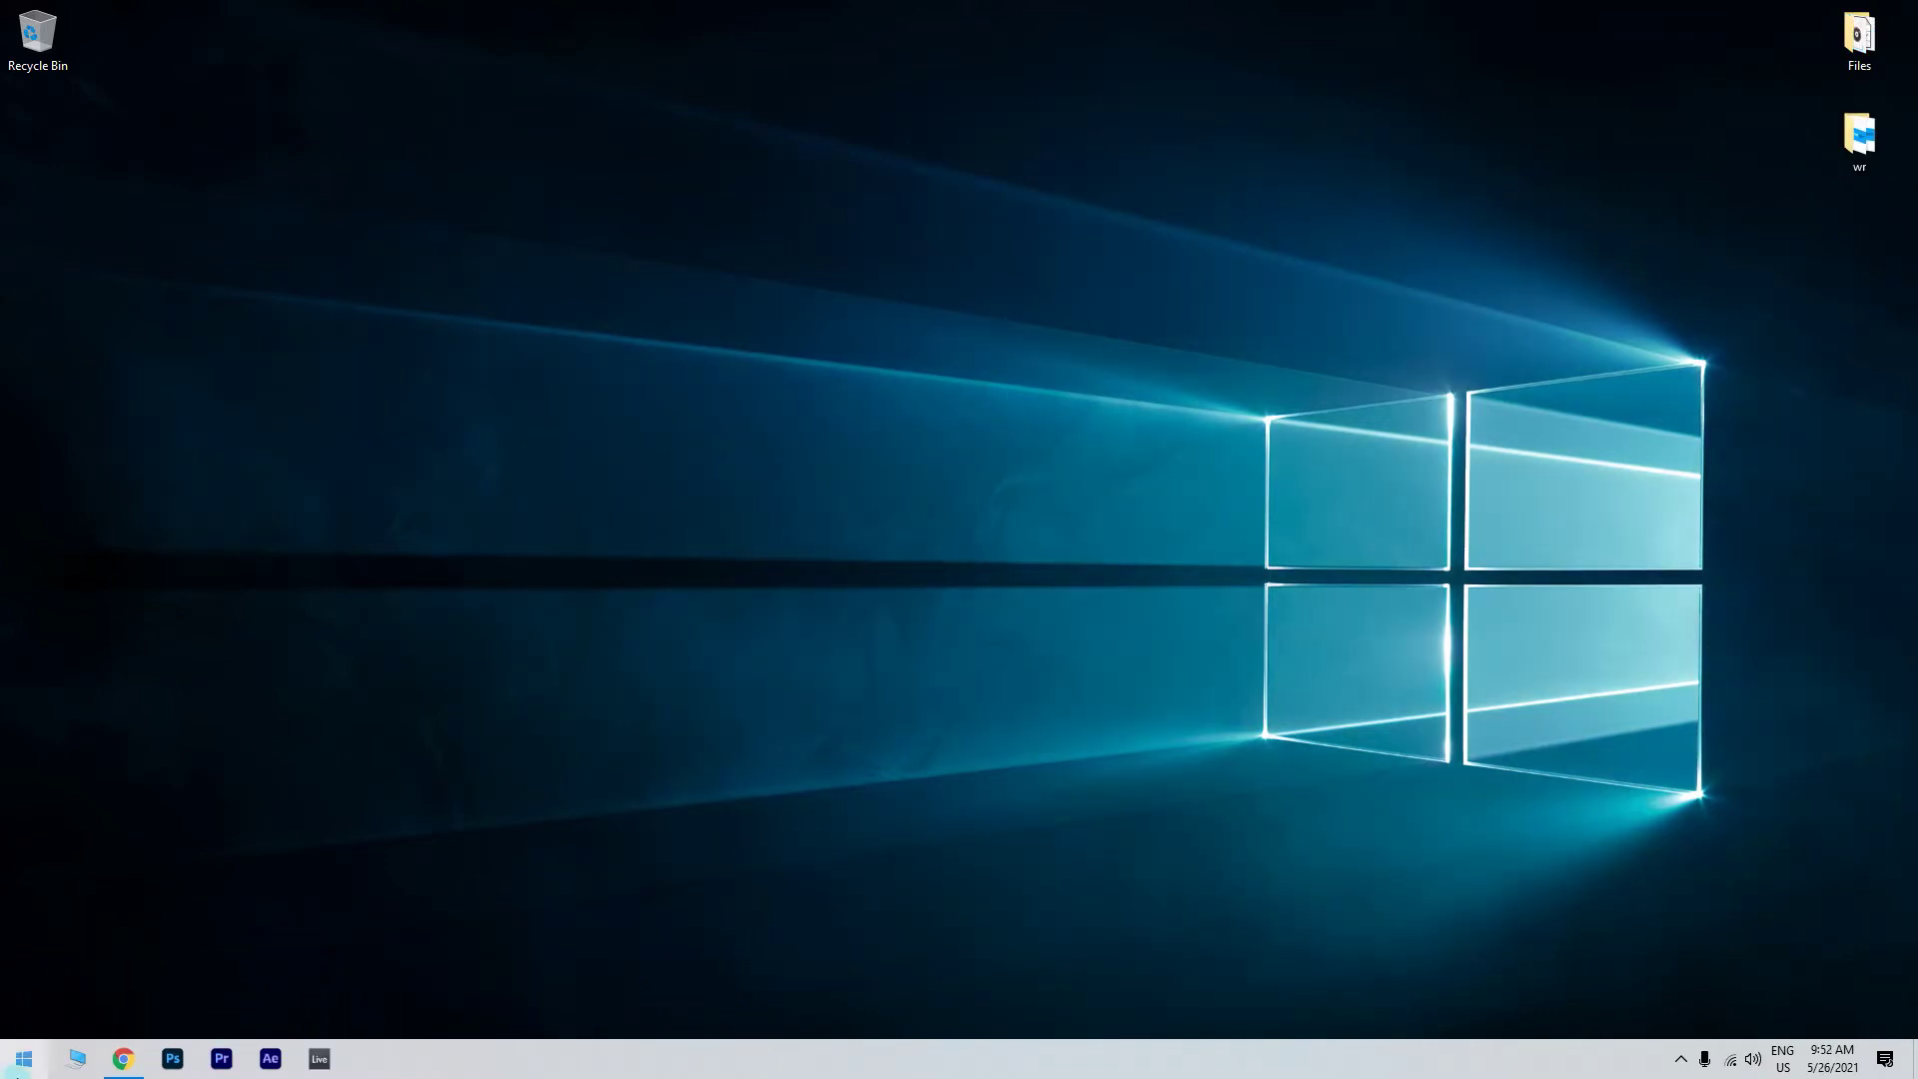
- Open Printers & scanners from Start search and manage Microsoft Print to PDF
click(23, 1058)
text(printers)
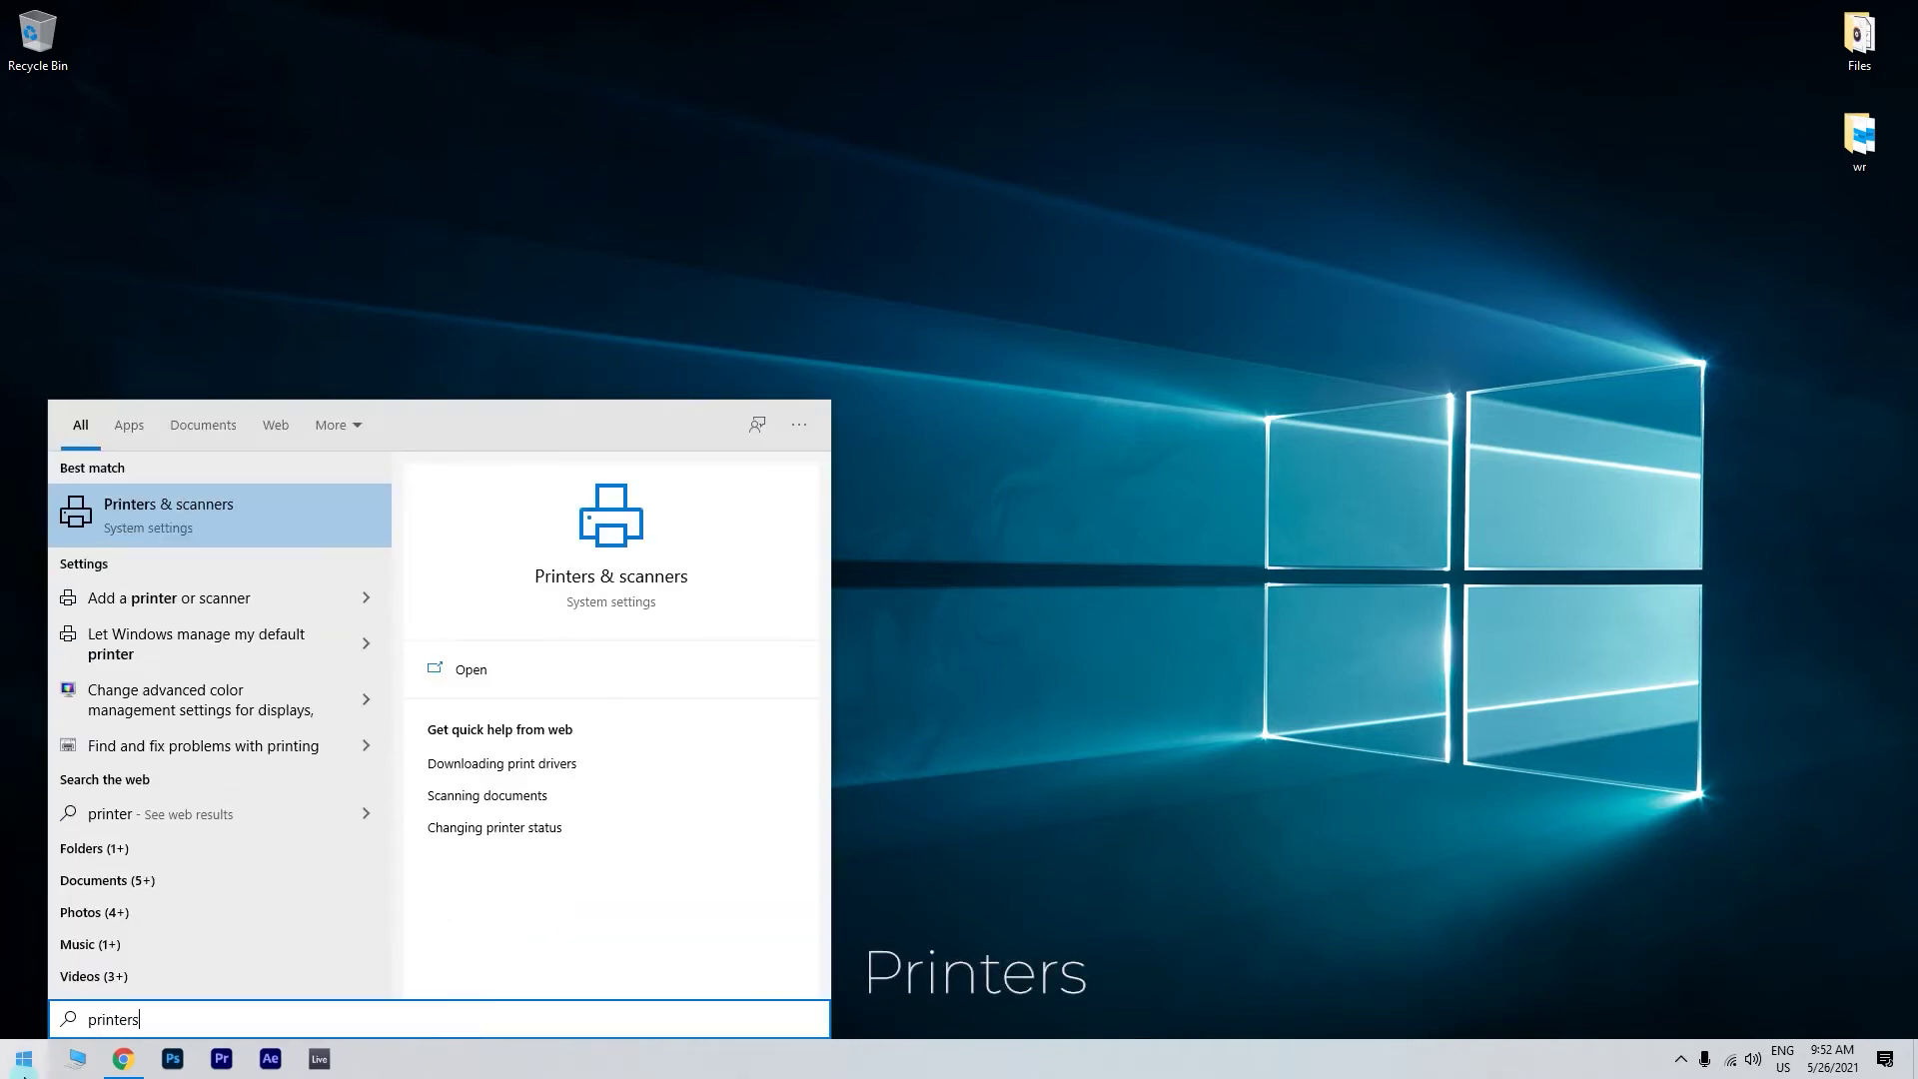
click(307, 518)
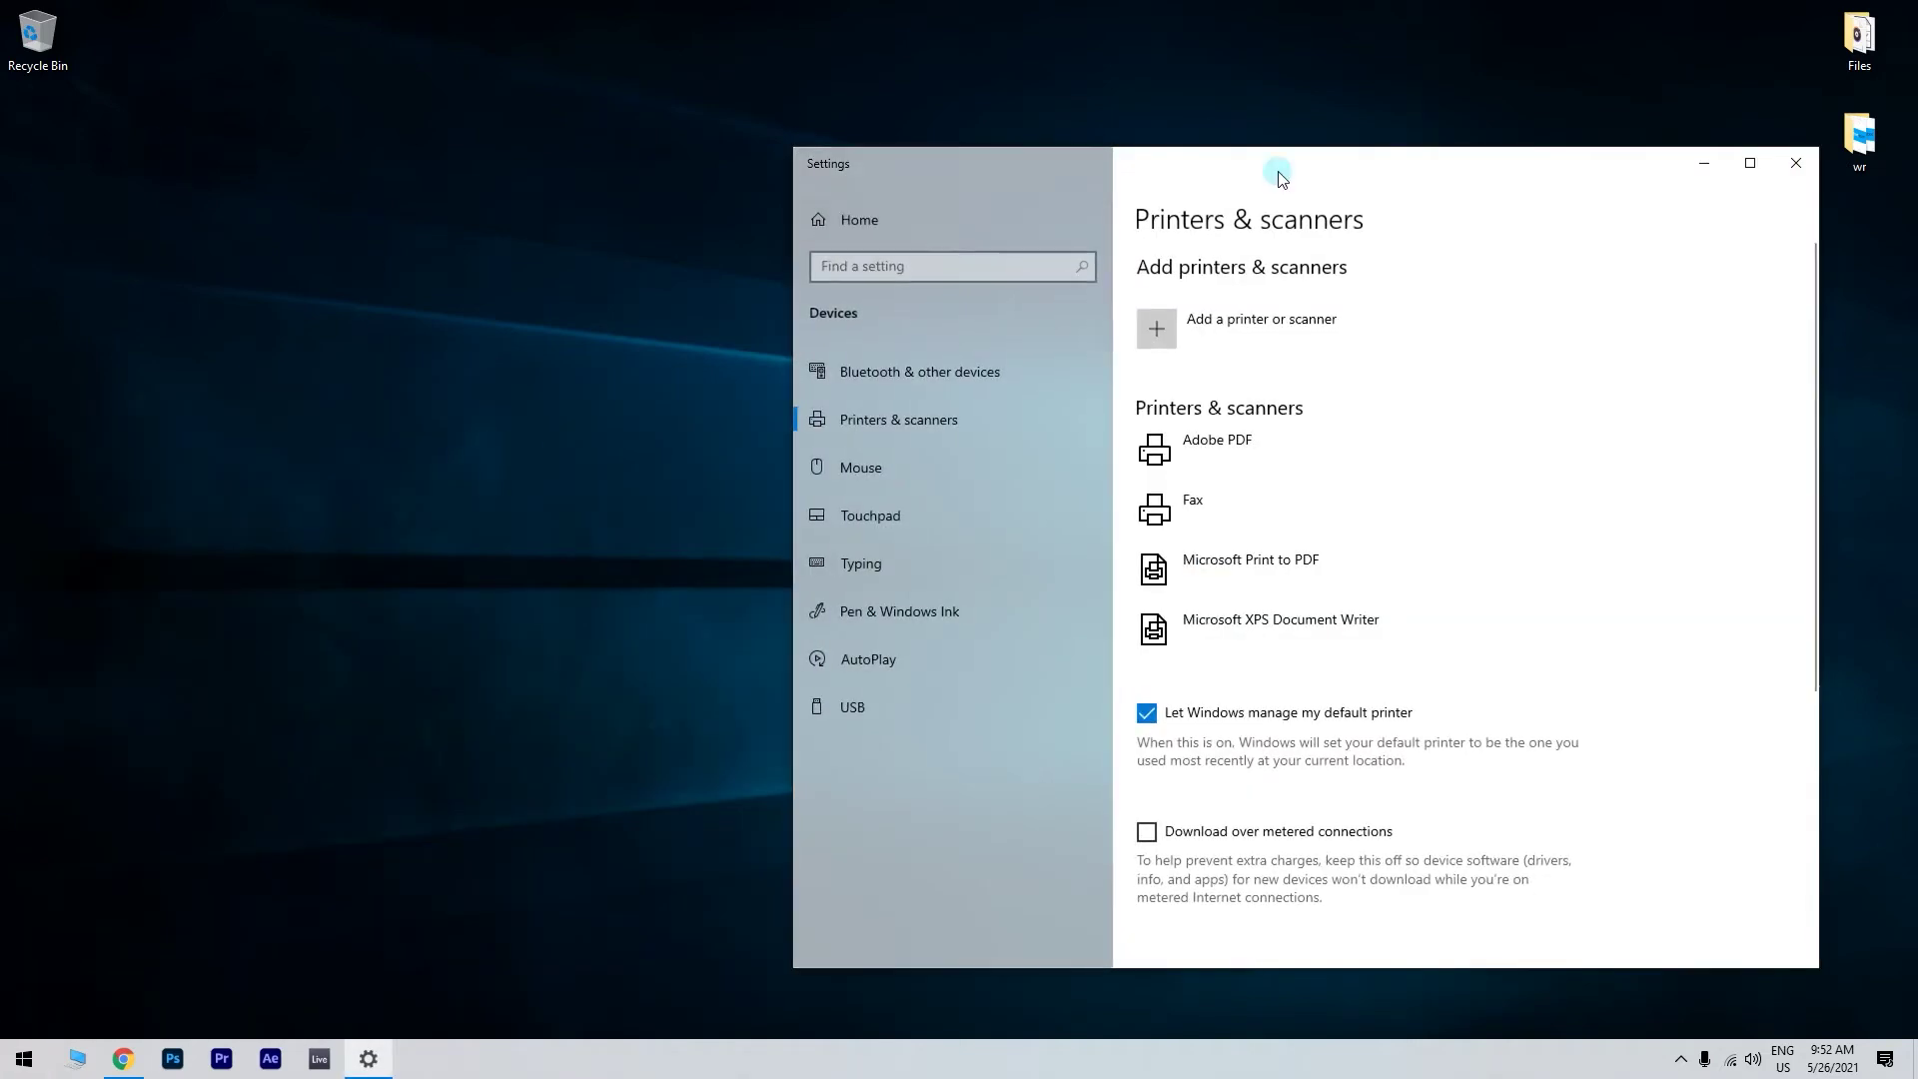
drag(1271, 169, 937, 141)
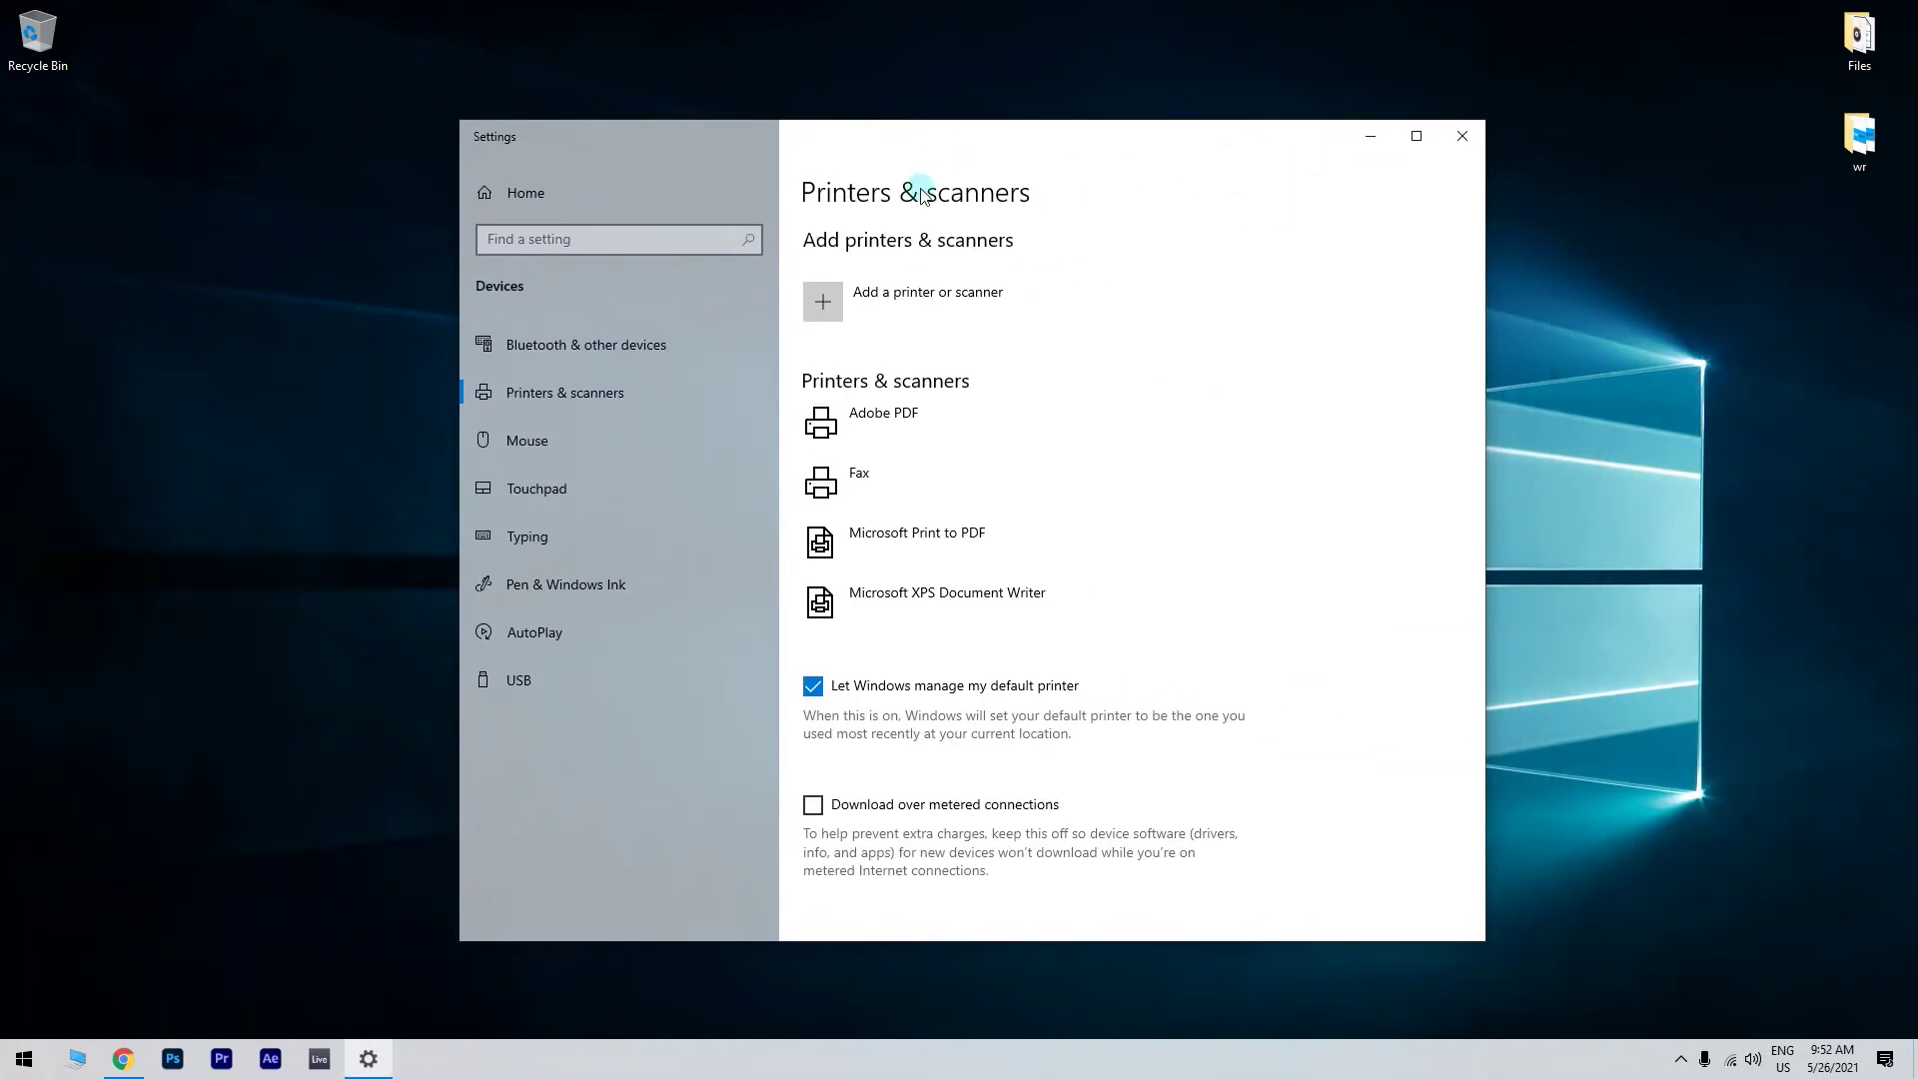
click(949, 533)
click(1072, 607)
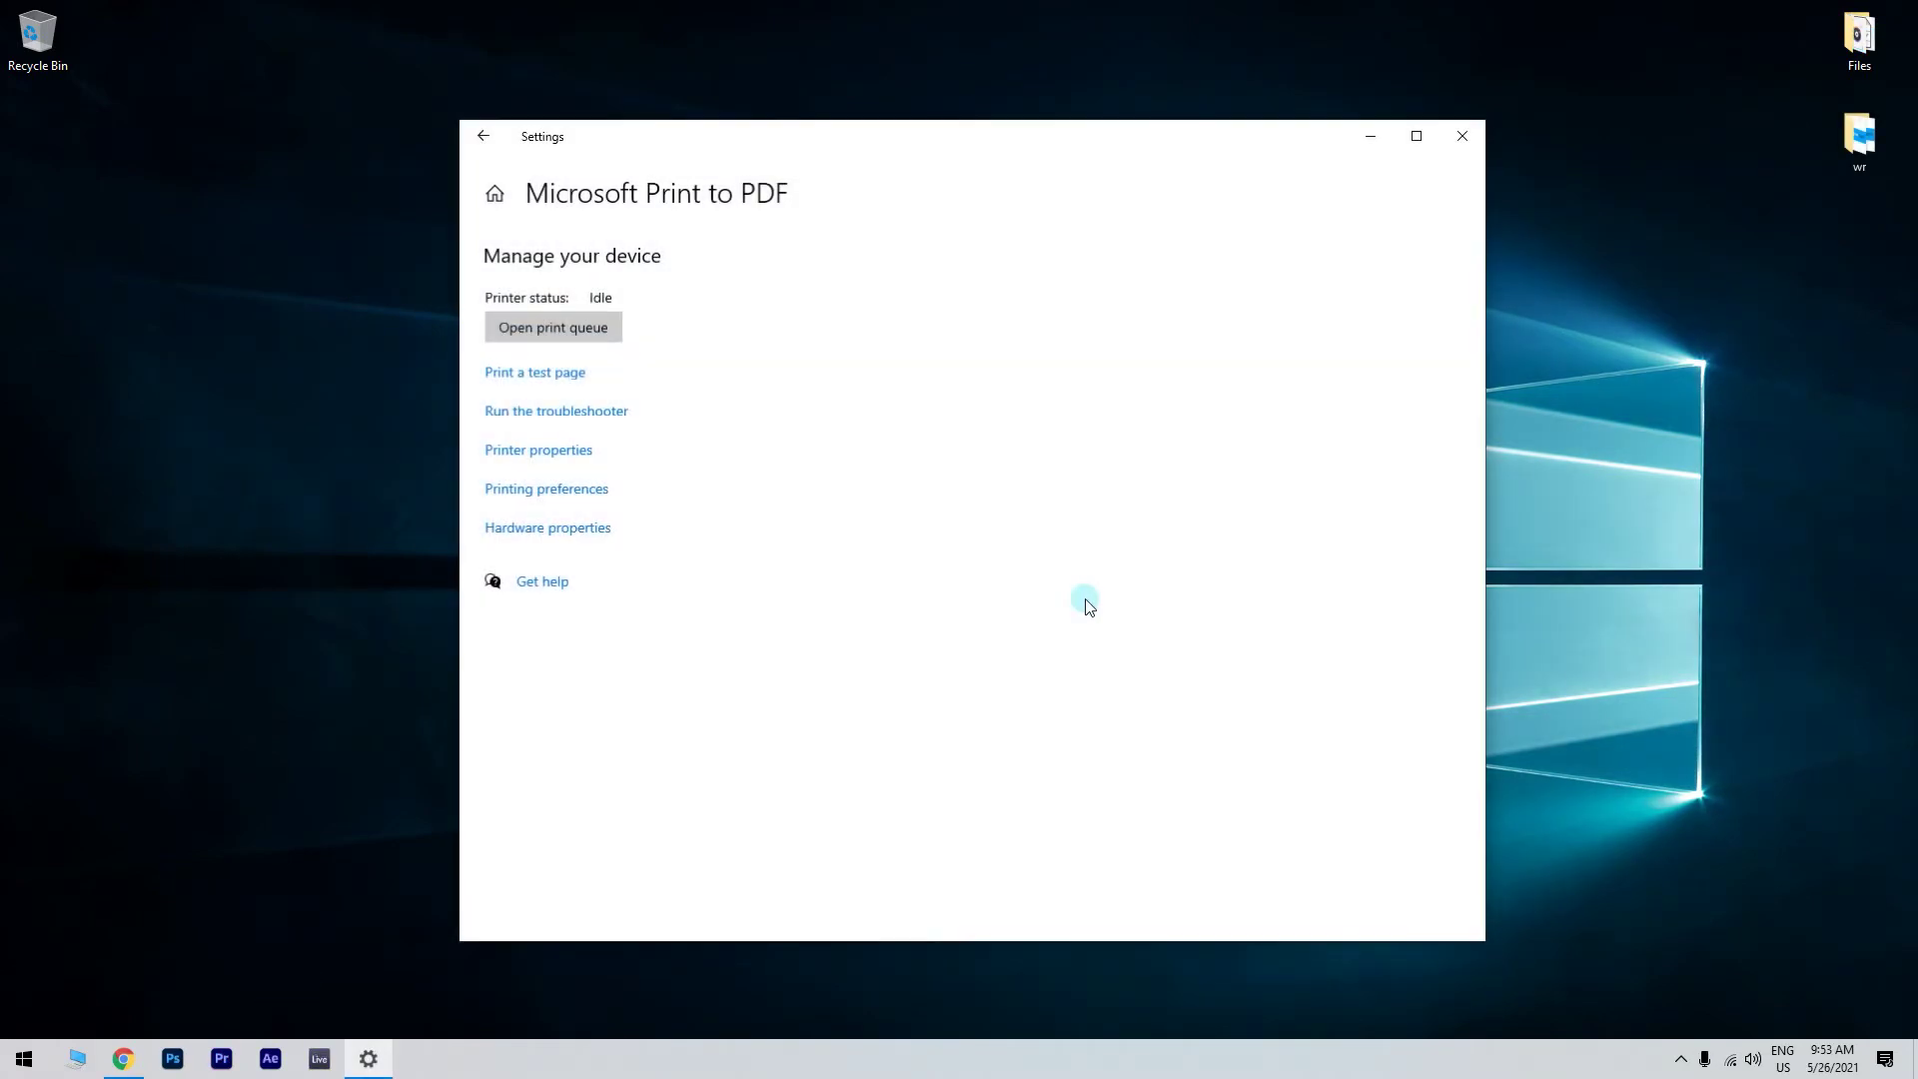
- Open Printer properties for Microsoft Print to PDF
click(579, 450)
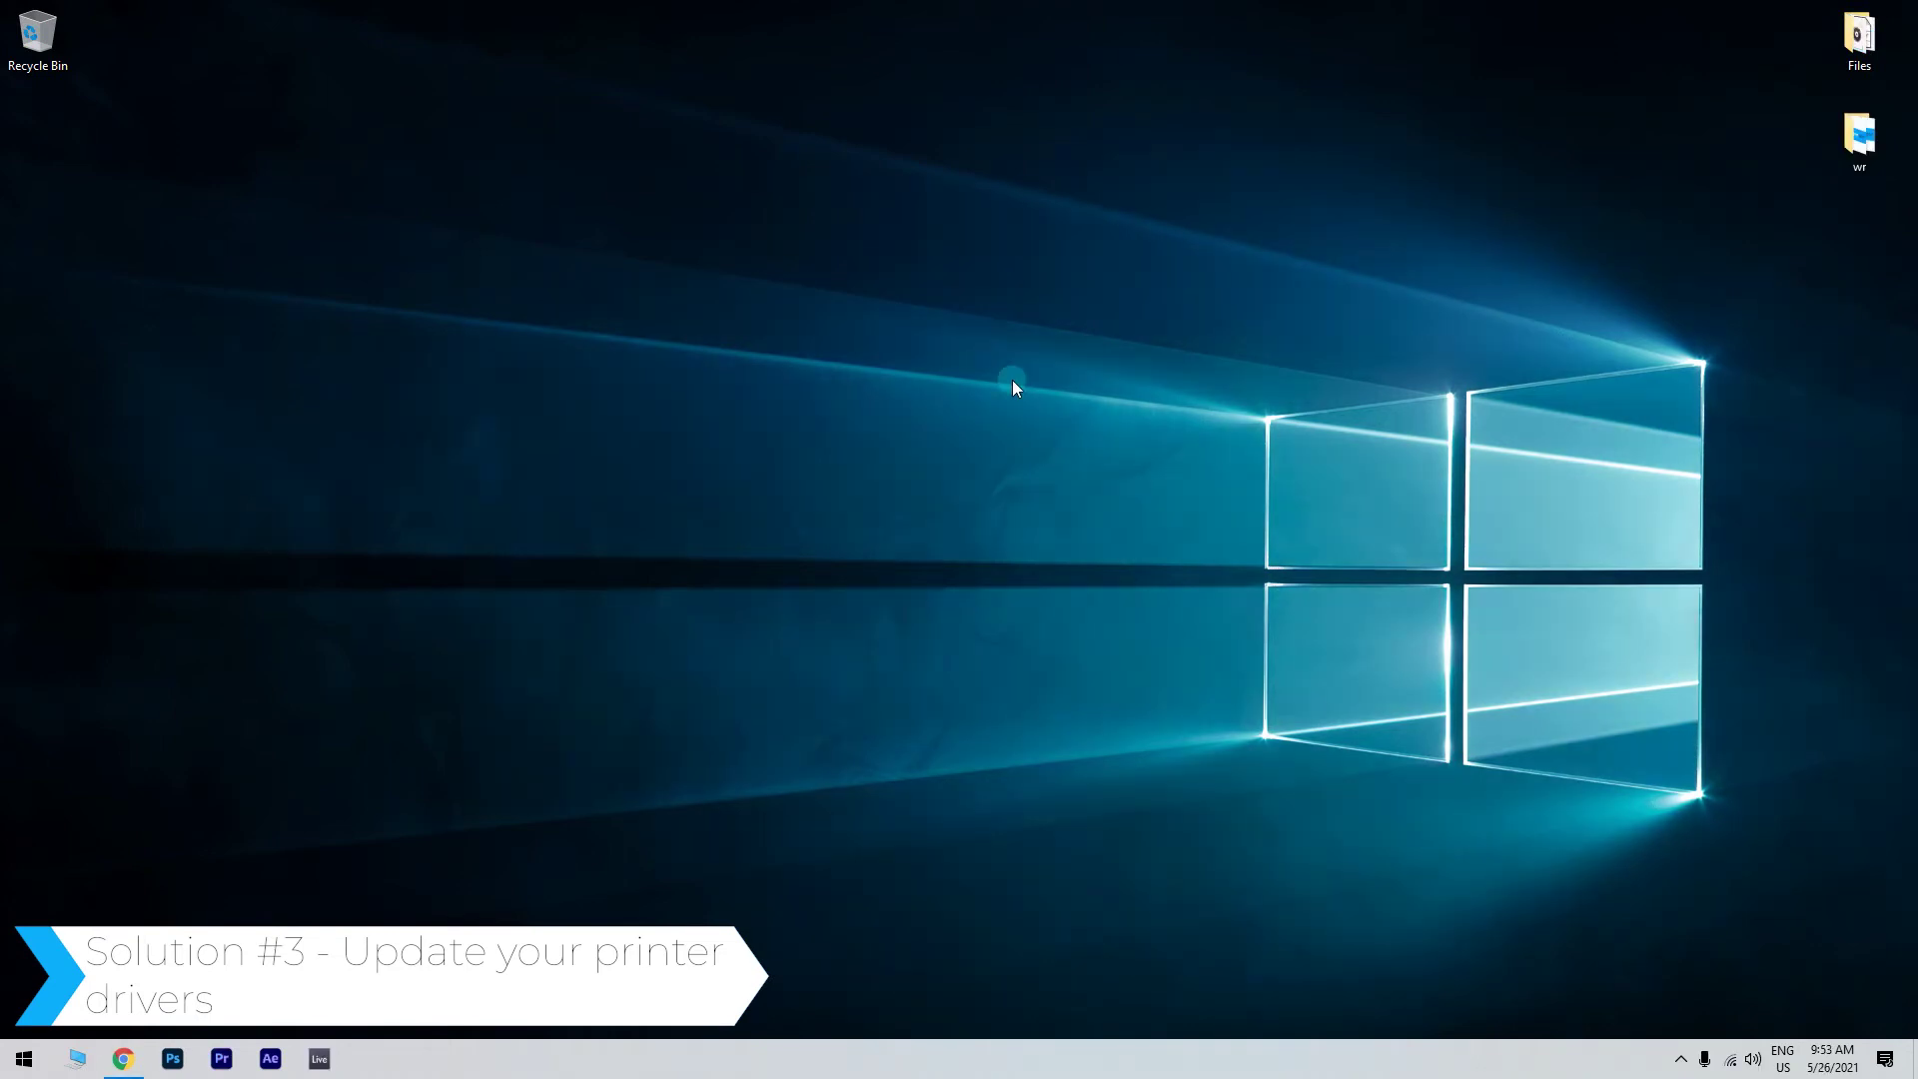
- Open Device Manager from Start search and center its window
click(9, 1064)
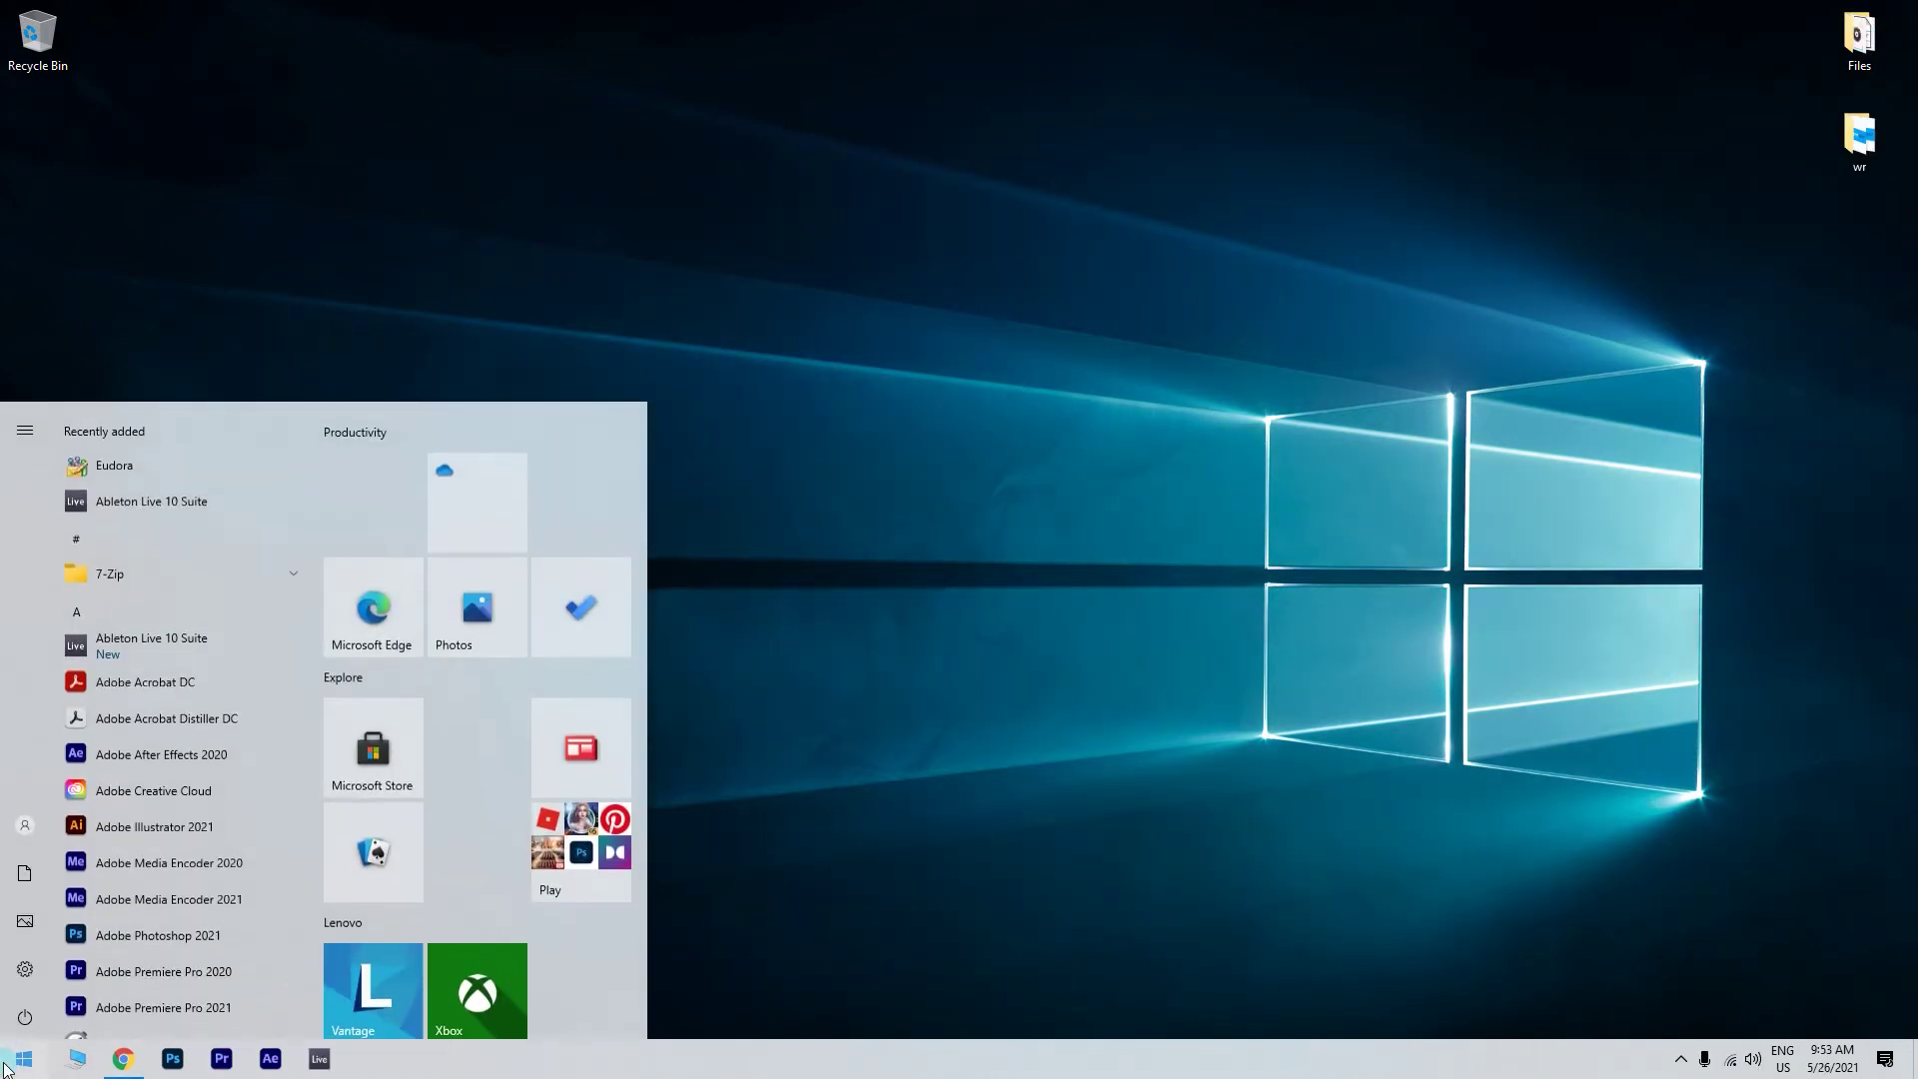
text(device manag)
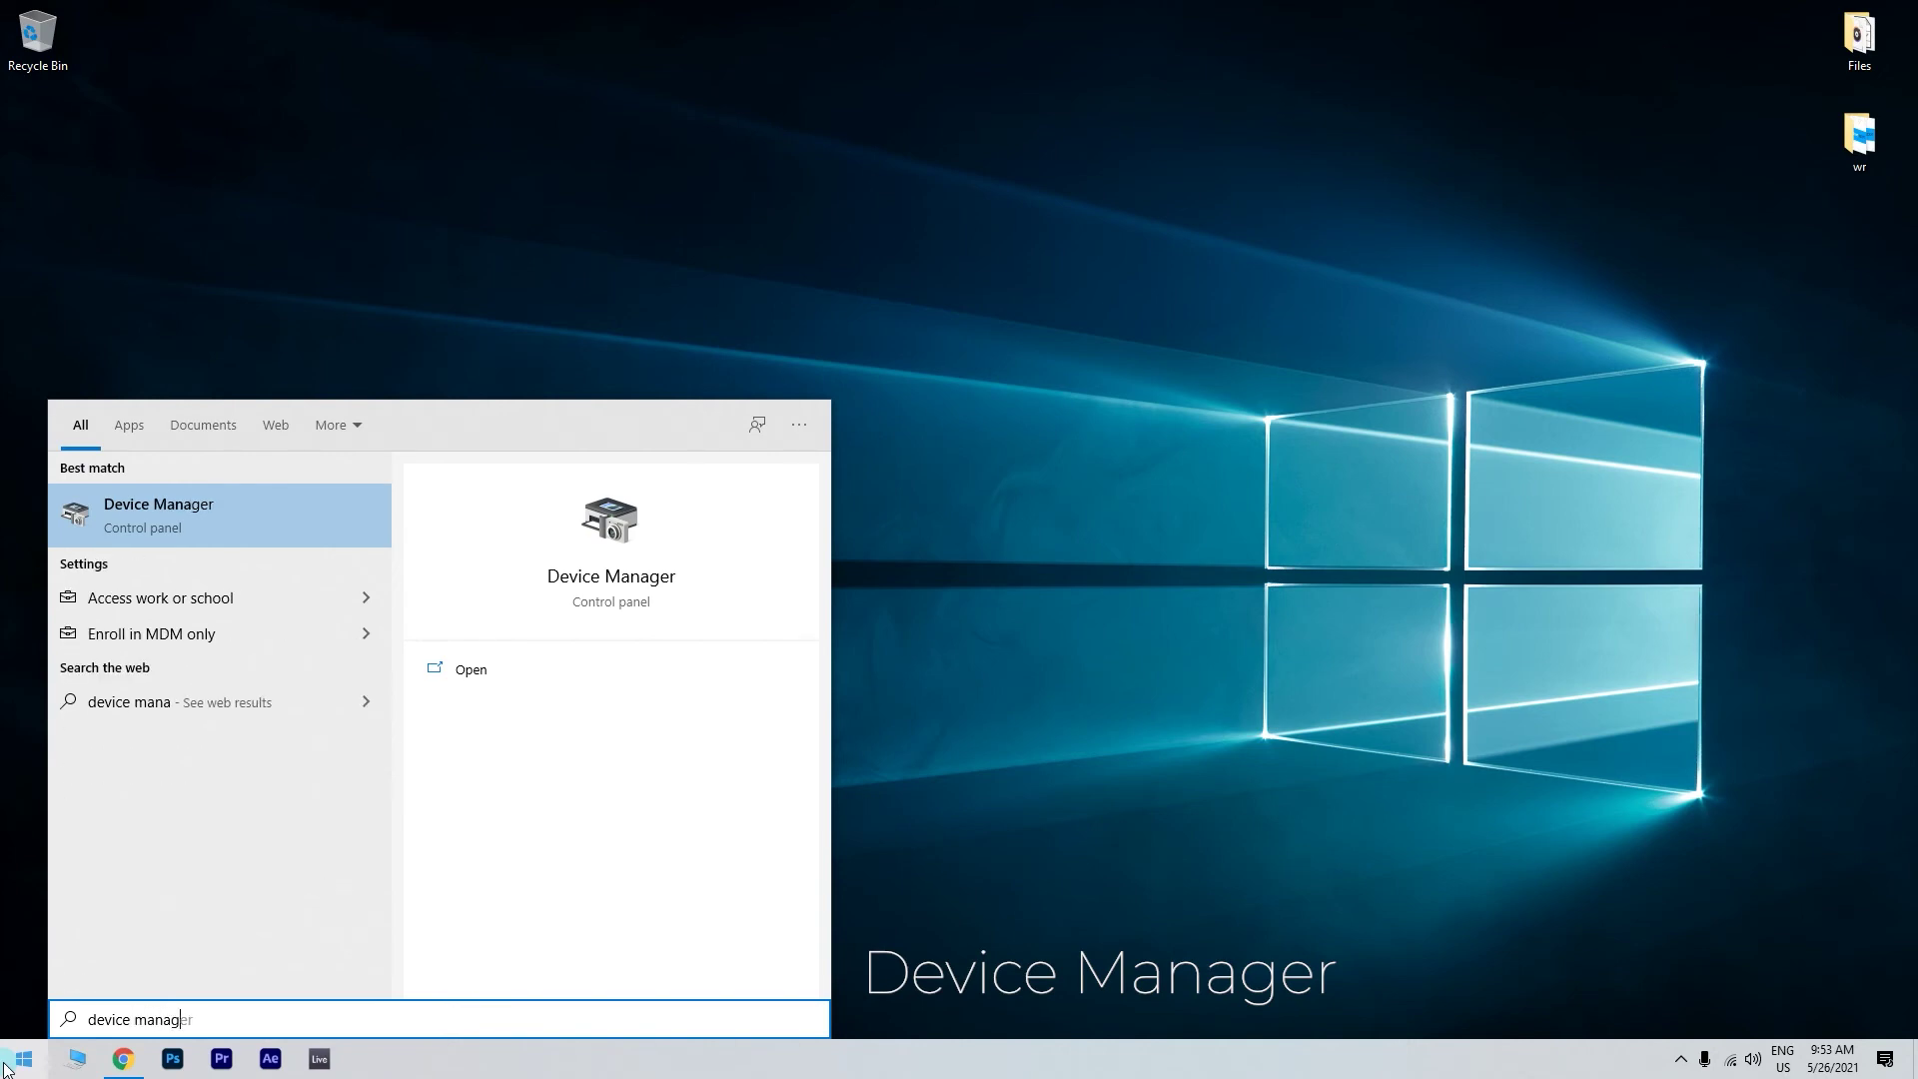
text(er)
click(294, 500)
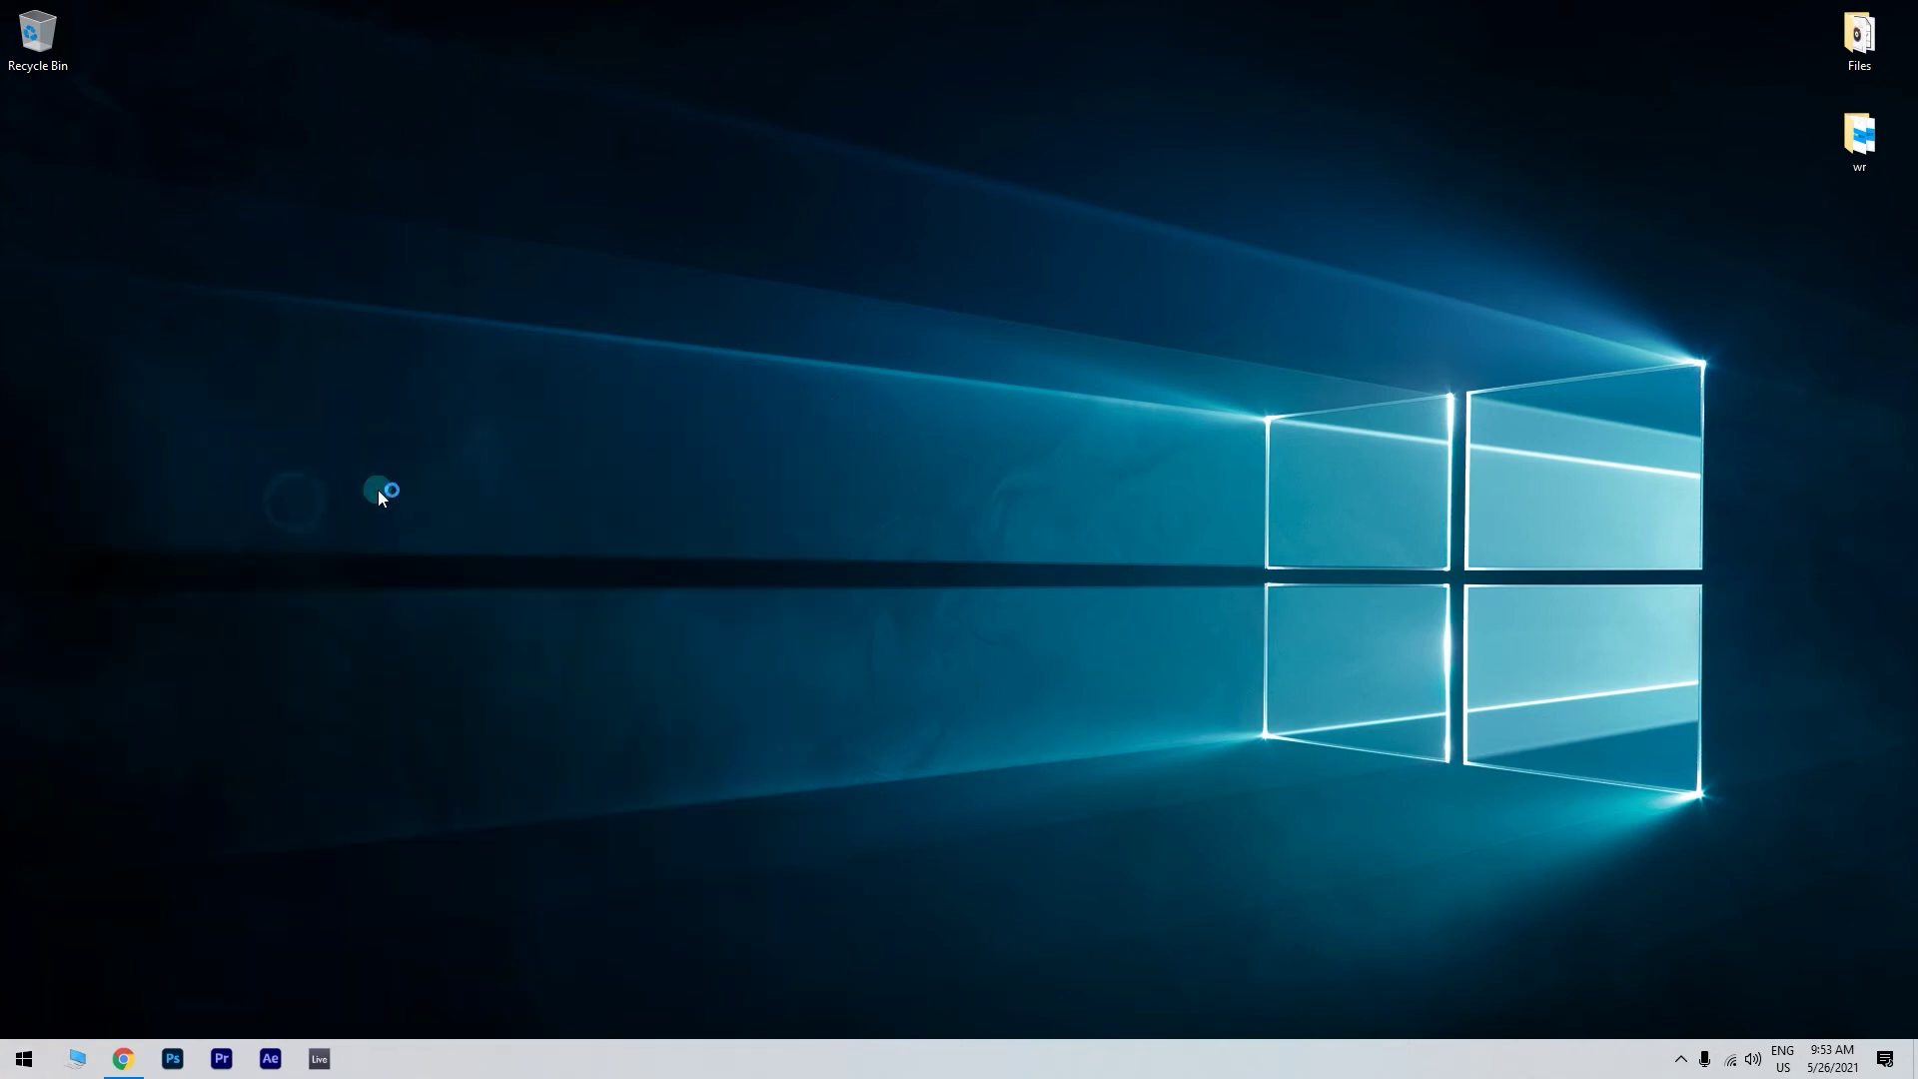
drag(494, 50, 994, 229)
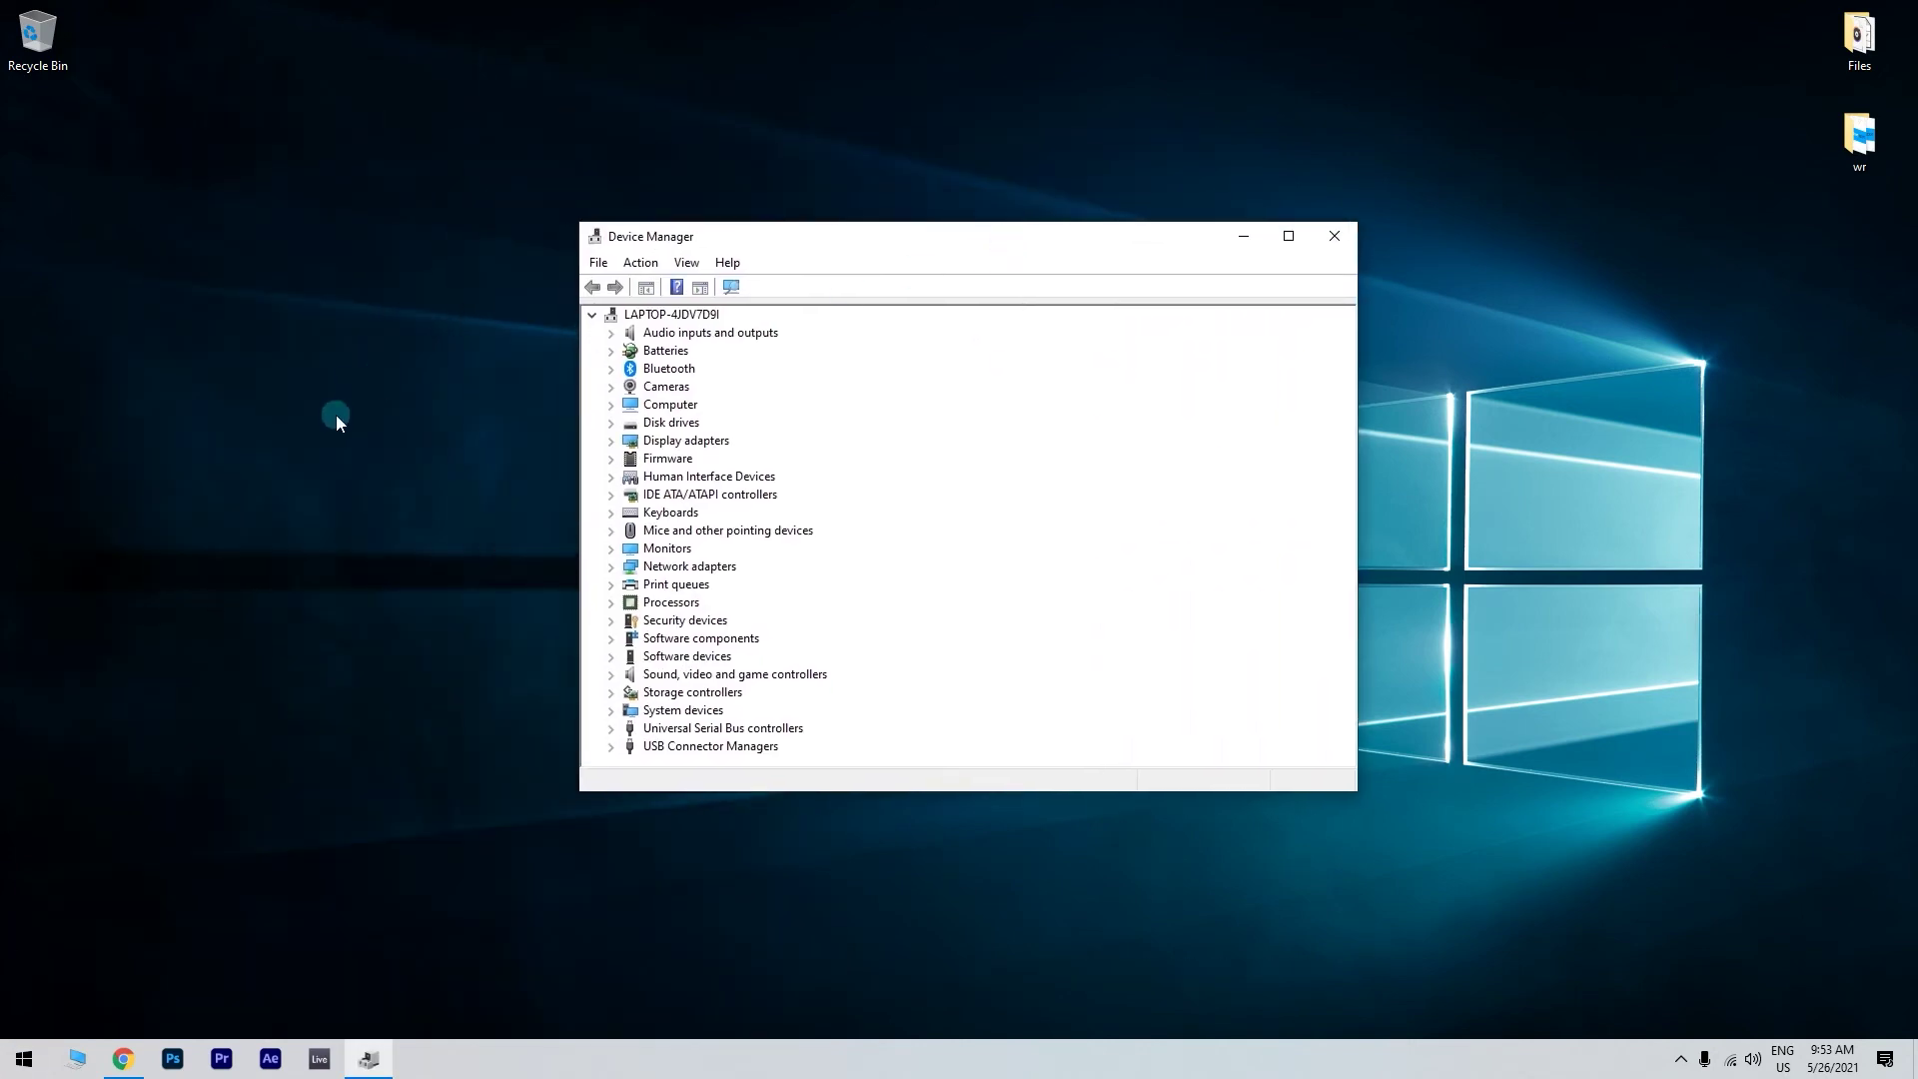
- Run Update driver for Microsoft Print to PDF under Print queues
click(610, 585)
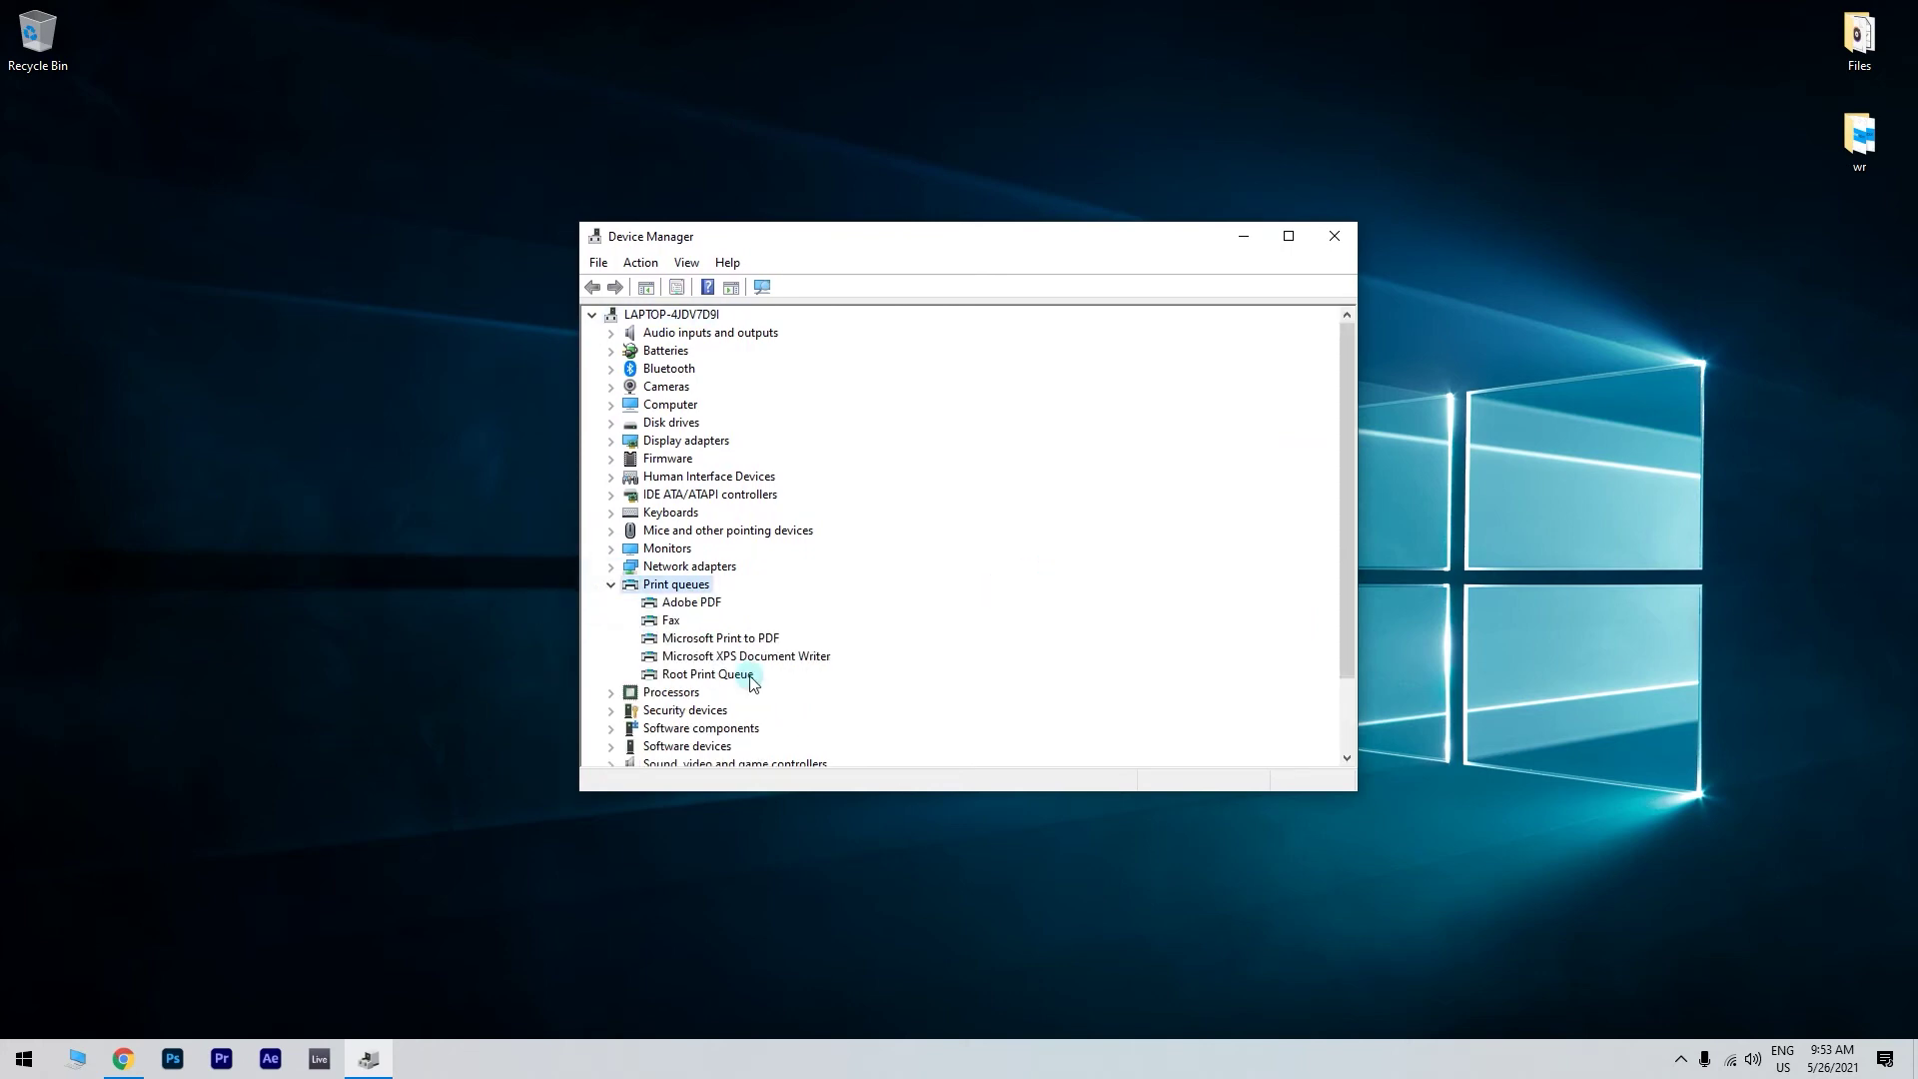
right_click(756, 641)
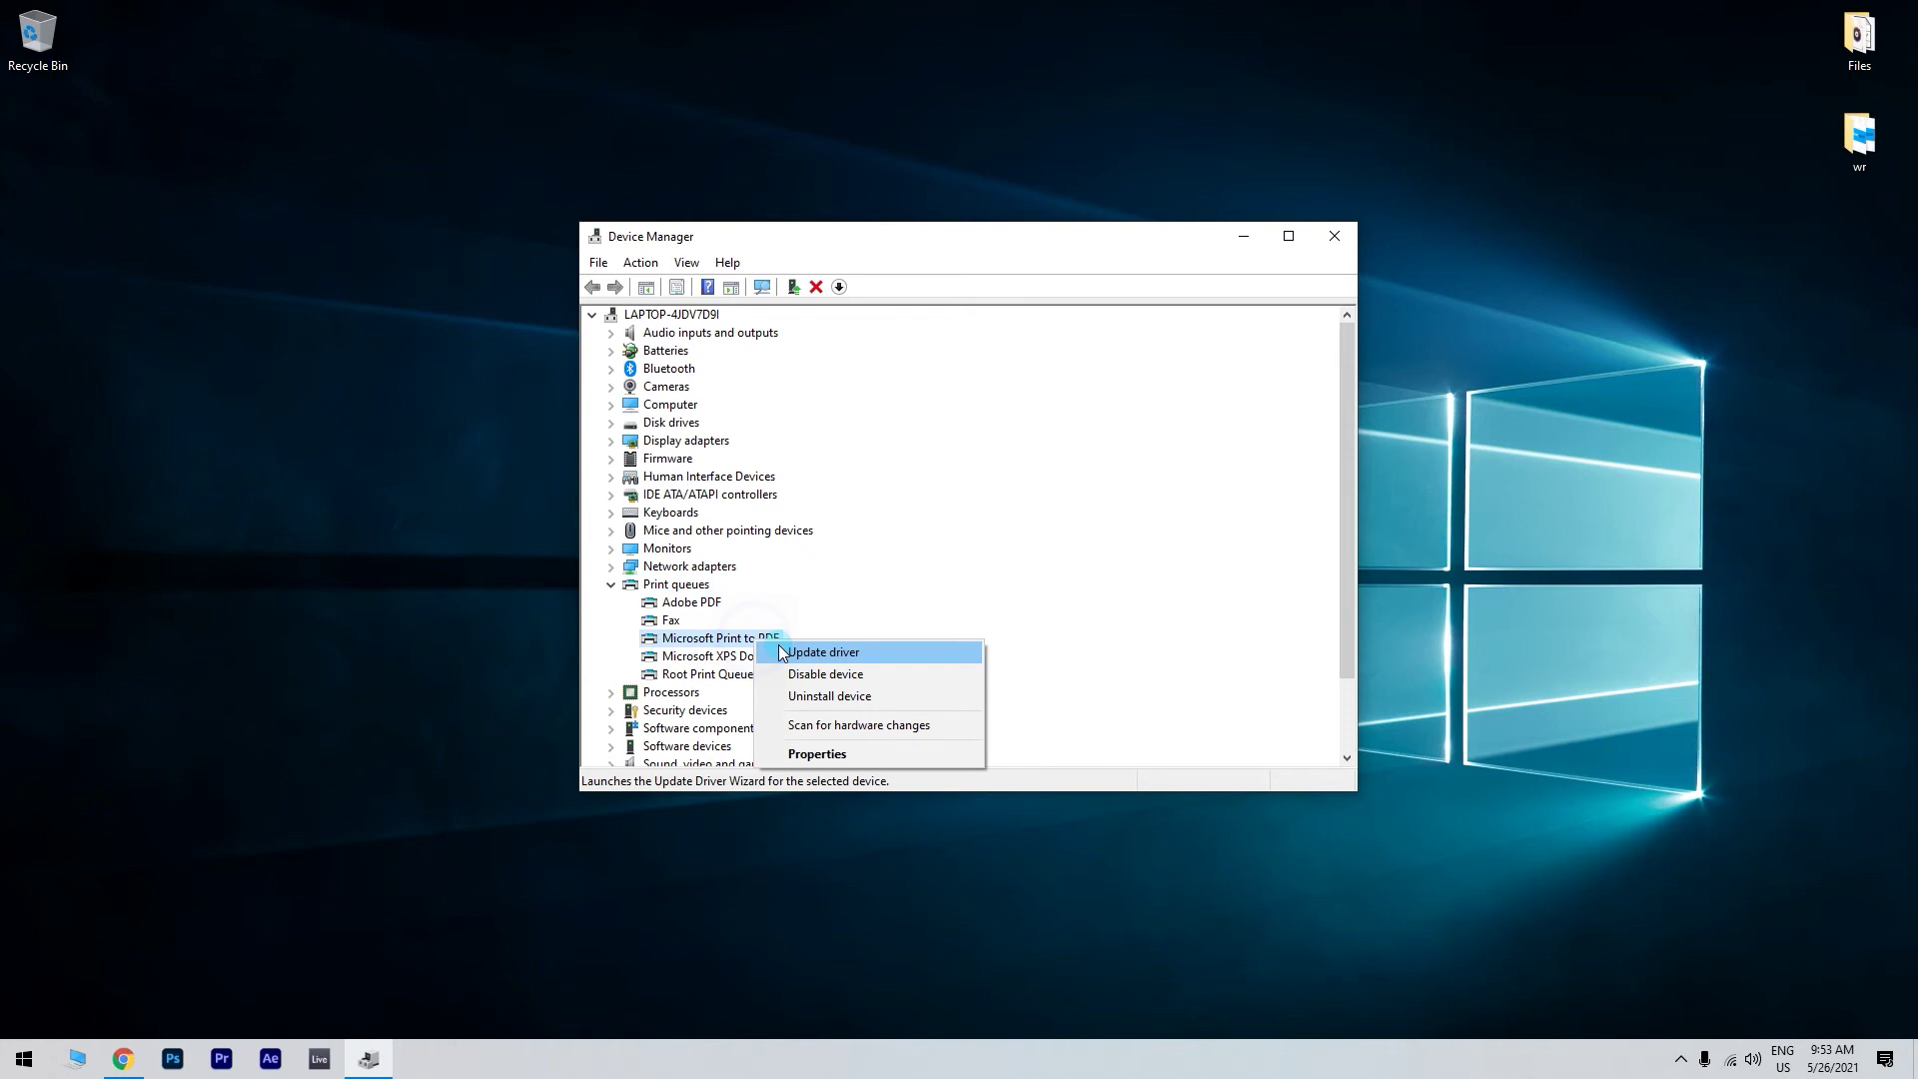
click(918, 653)
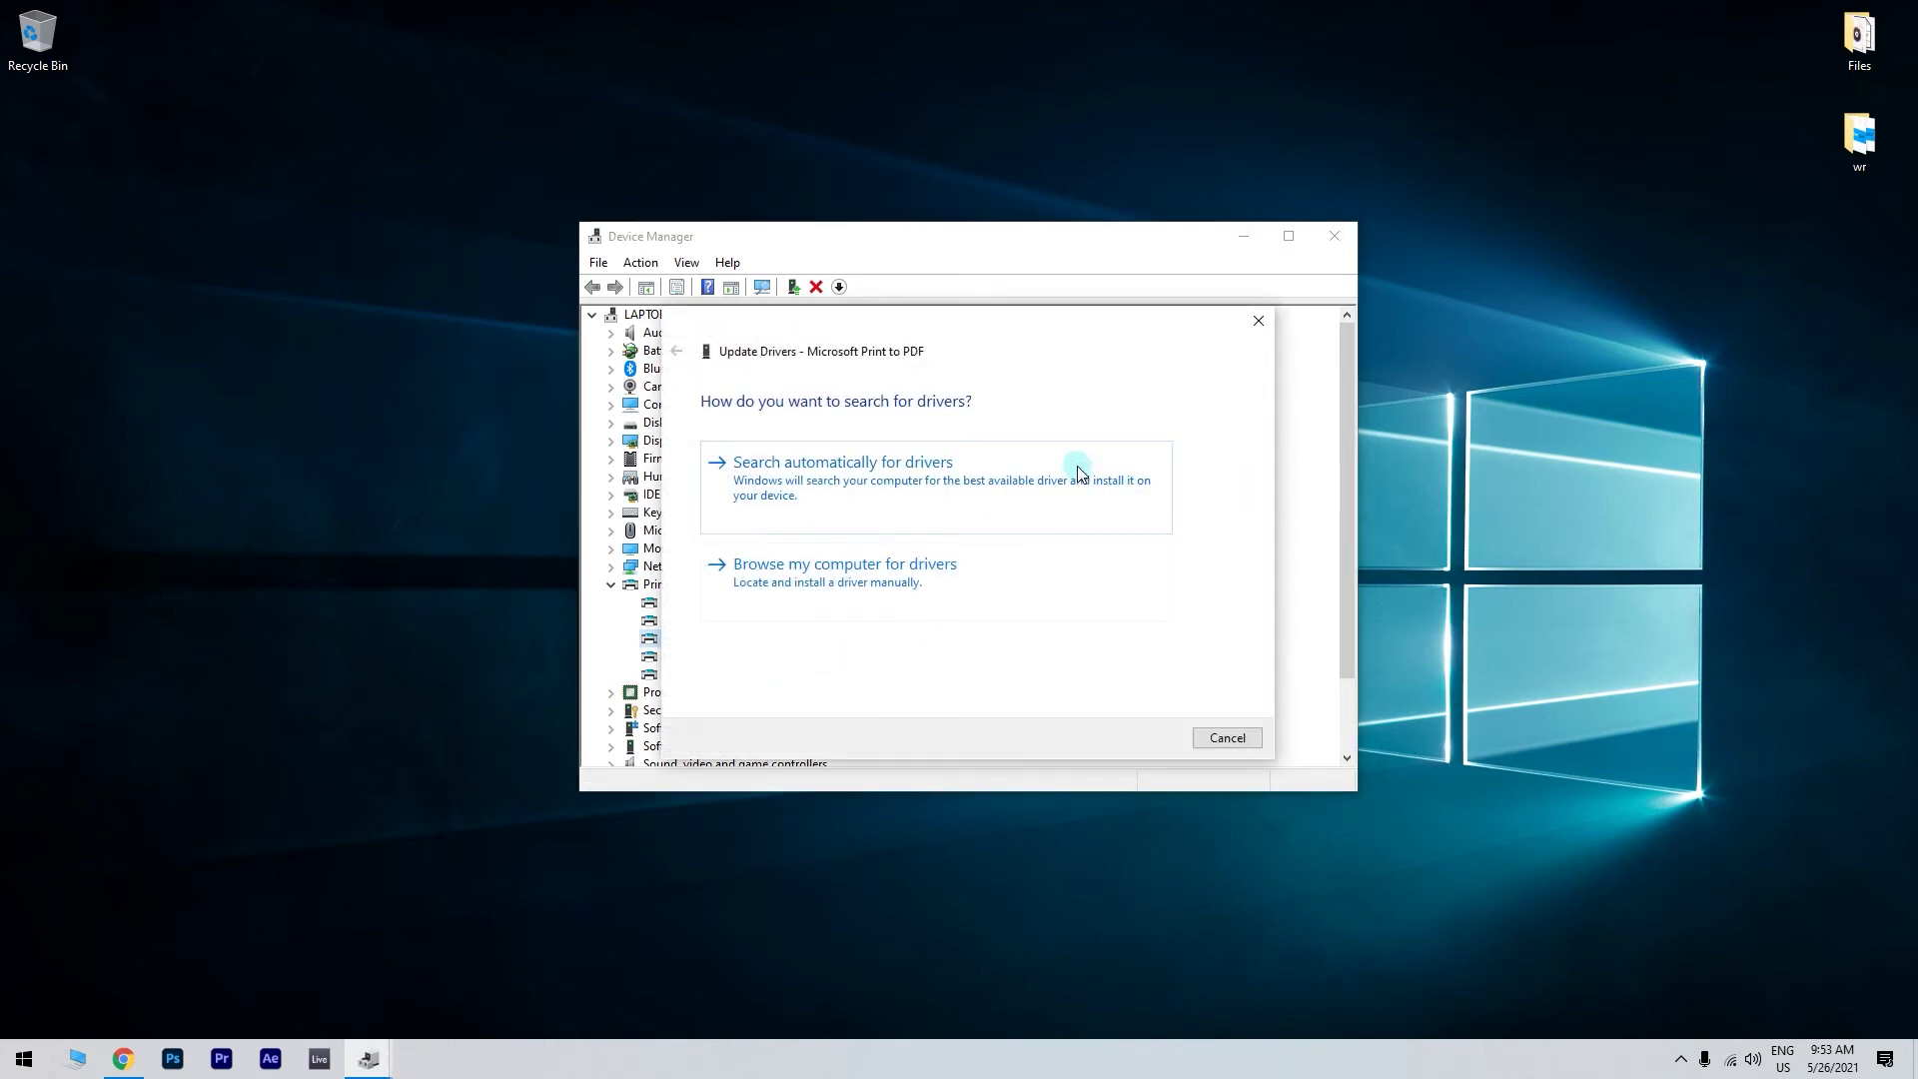